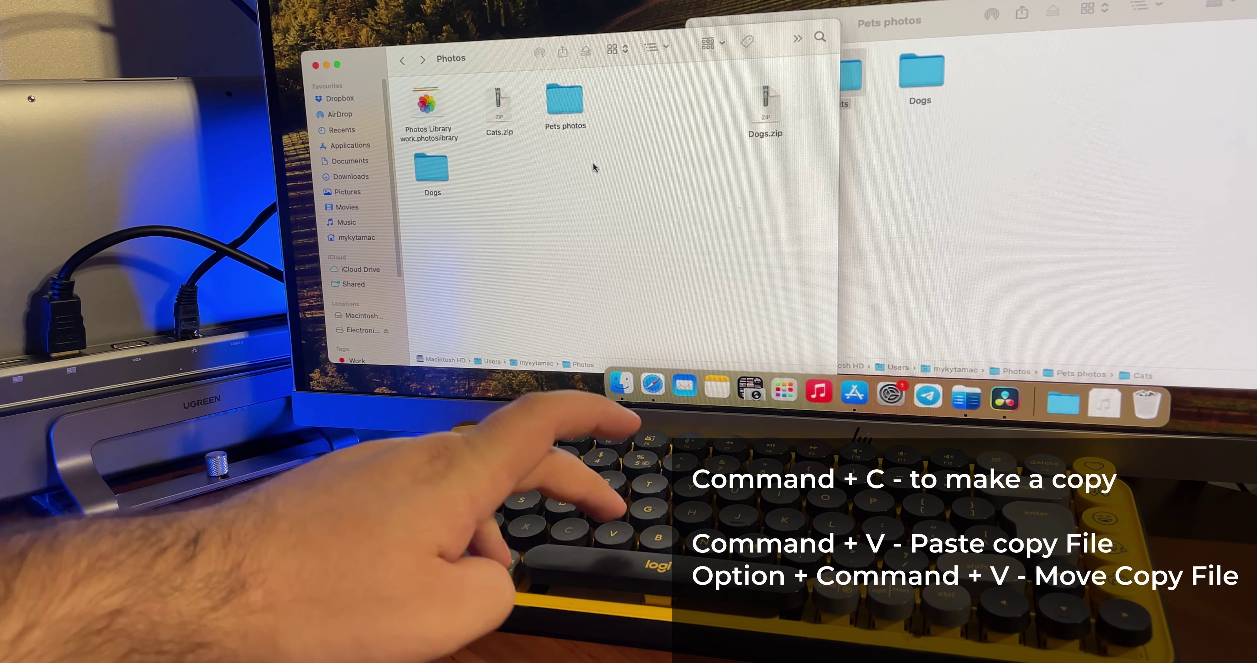
- Move the Cats folder from Photos back into the Pets photos folder with Option+Command+V
key("alt+super+v")
left_click(977, 169)
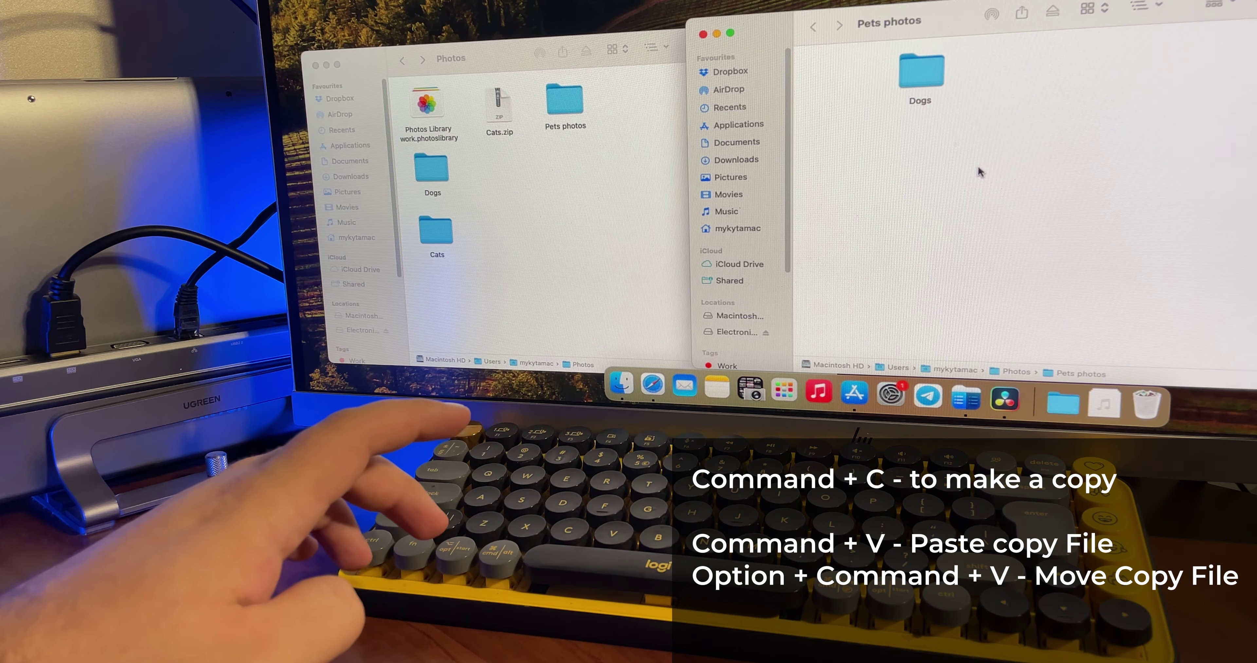
left_click(444, 237)
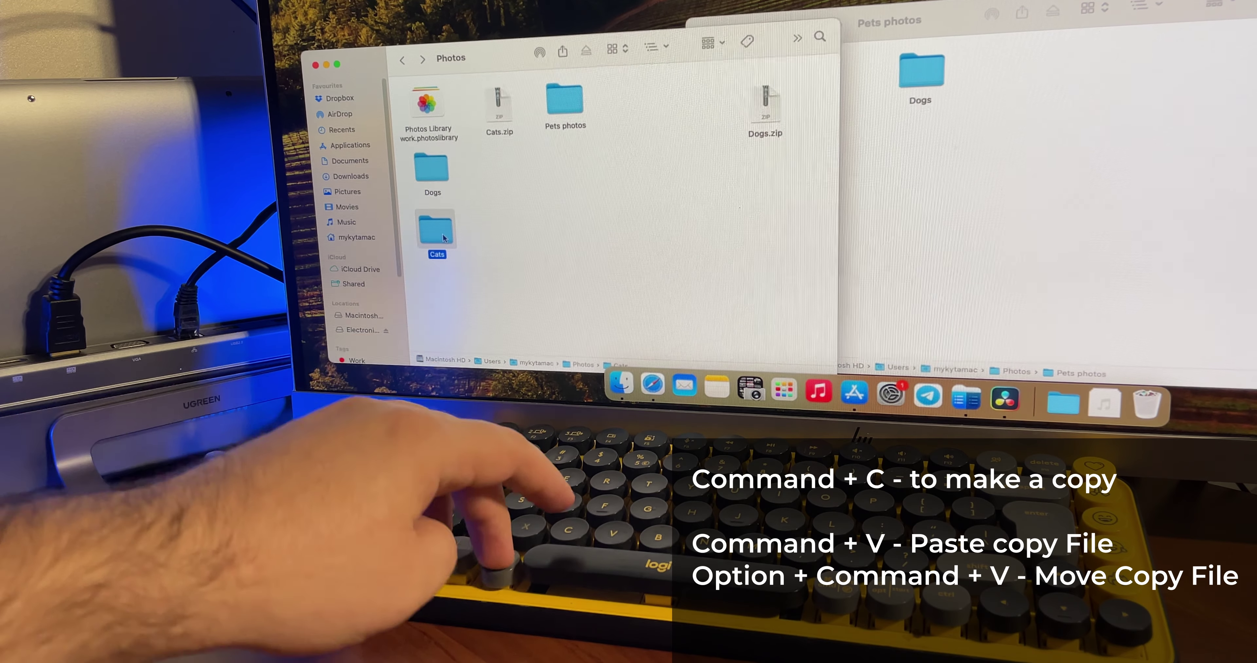
left_click(921, 167)
key("alt+super+v")
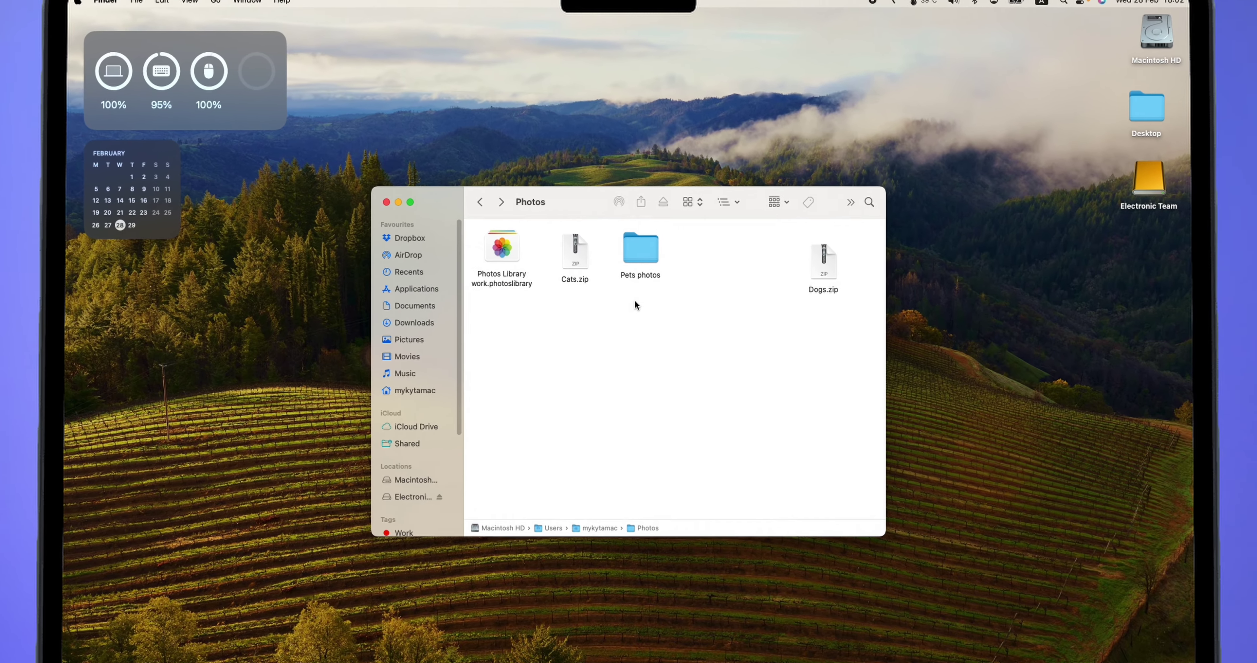
- Open Pets photos in its own window, placed beside the Photos window
right_click(637, 242)
left_click(658, 266)
left_click_drag(856, 235, 949, 240)
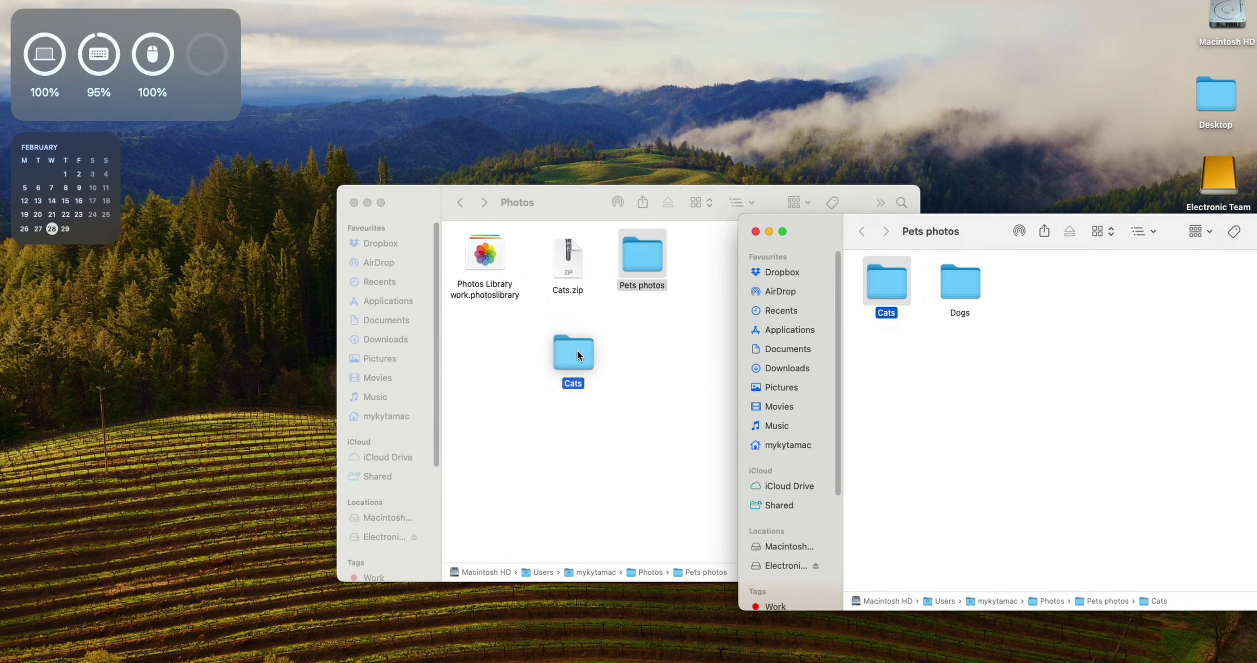
- Drag Cats and Dogs out into Photos, then select both and drag them onto Pets photos
left_click_drag(577, 354, 576, 354)
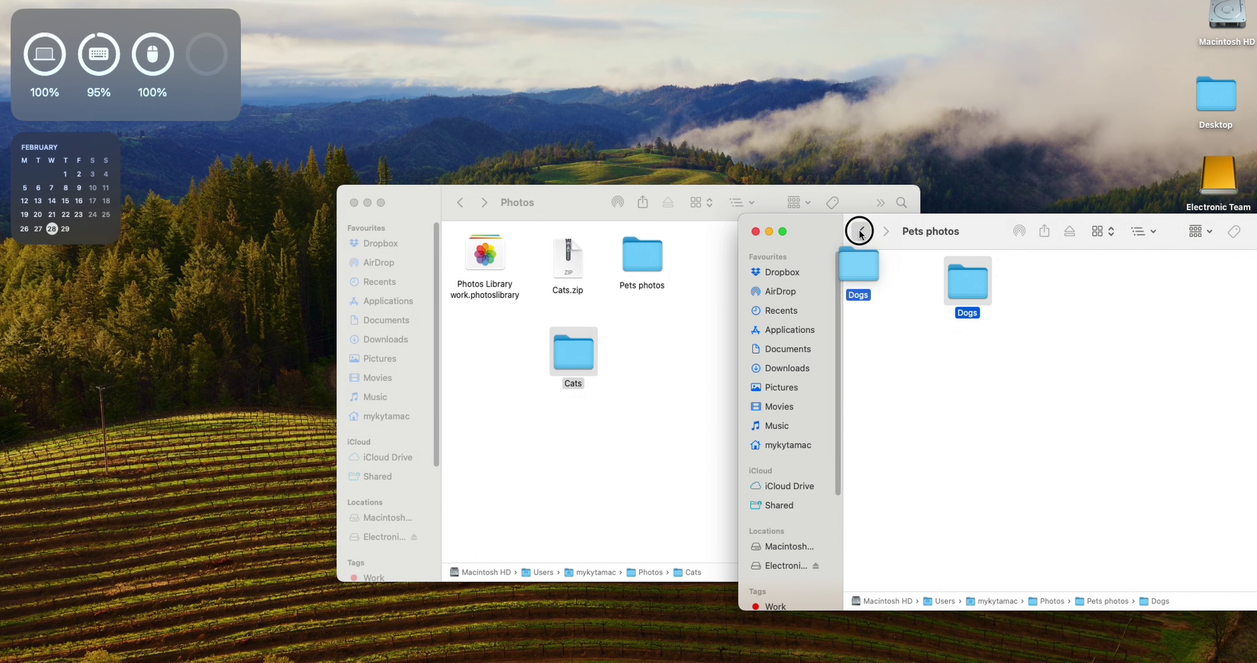
left_click_drag(860, 235, 860, 235)
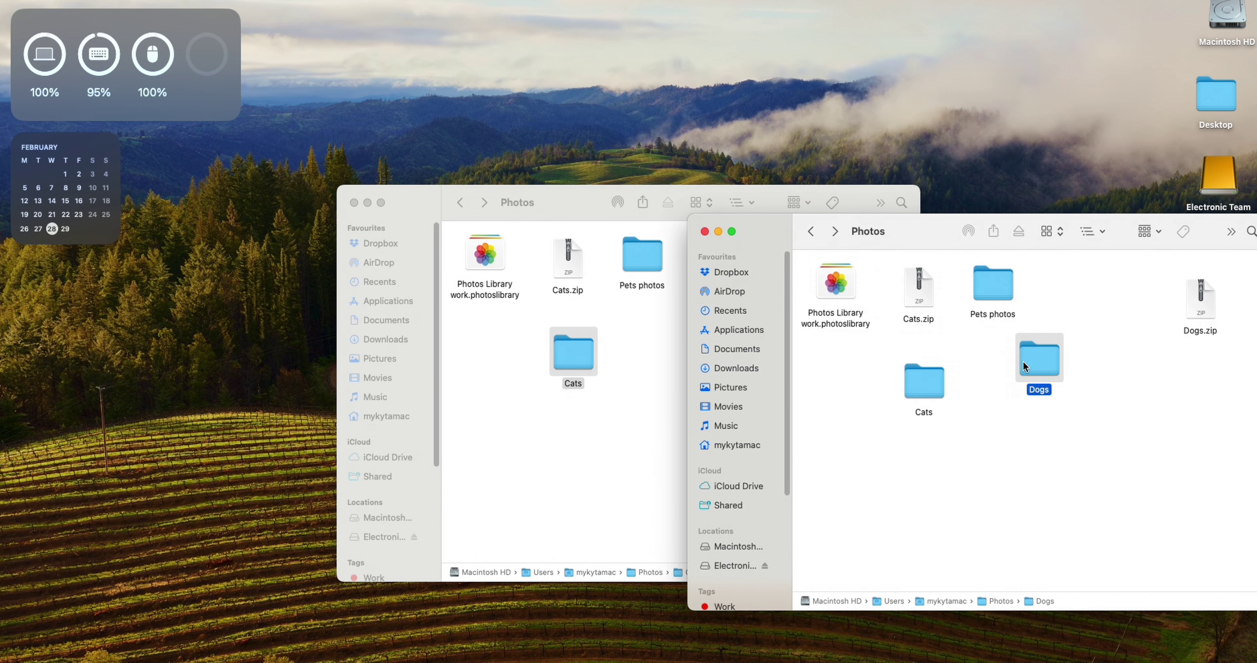
left_click_drag(952, 408, 1041, 367)
left_click_drag(1012, 304, 1000, 293)
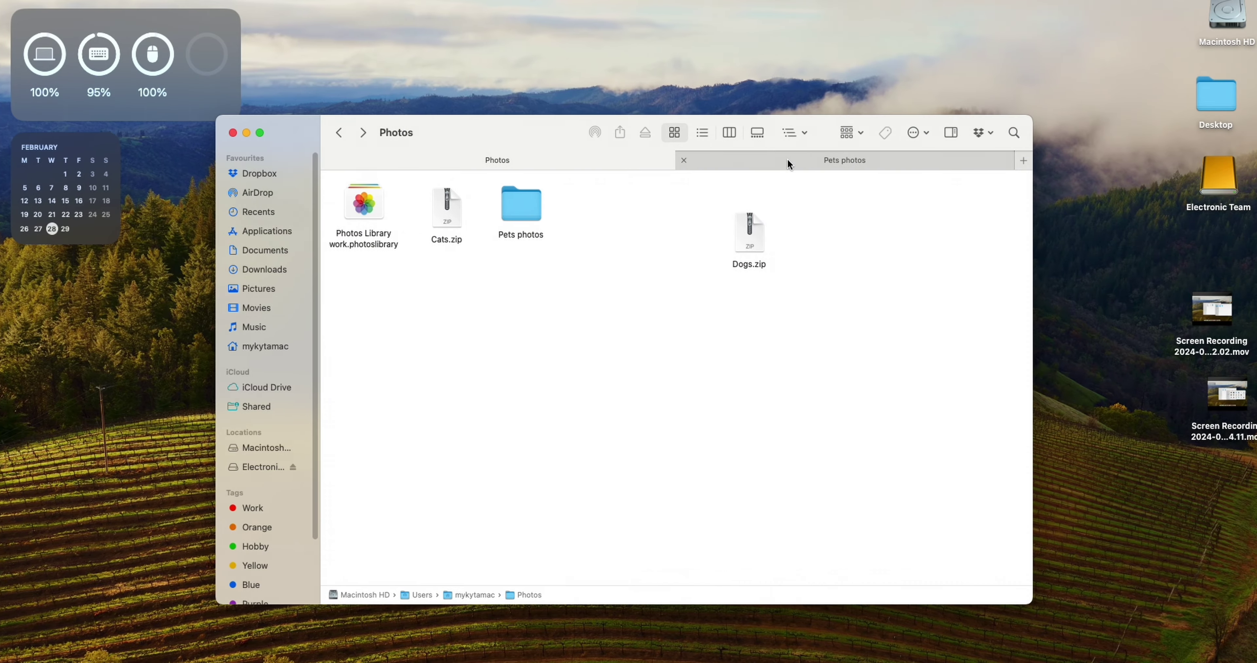
- Switch between the Photos and Pets photos tabs and view the Pets photos contents
left_click(798, 164)
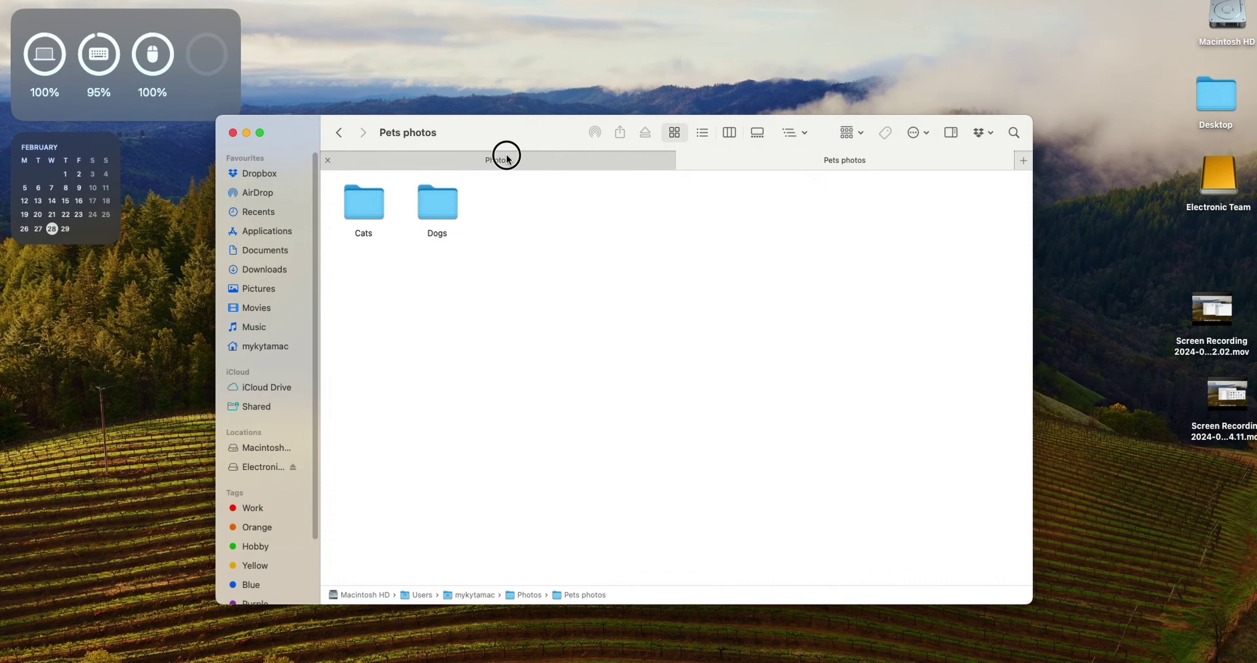
left_click(506, 157)
left_click(798, 168)
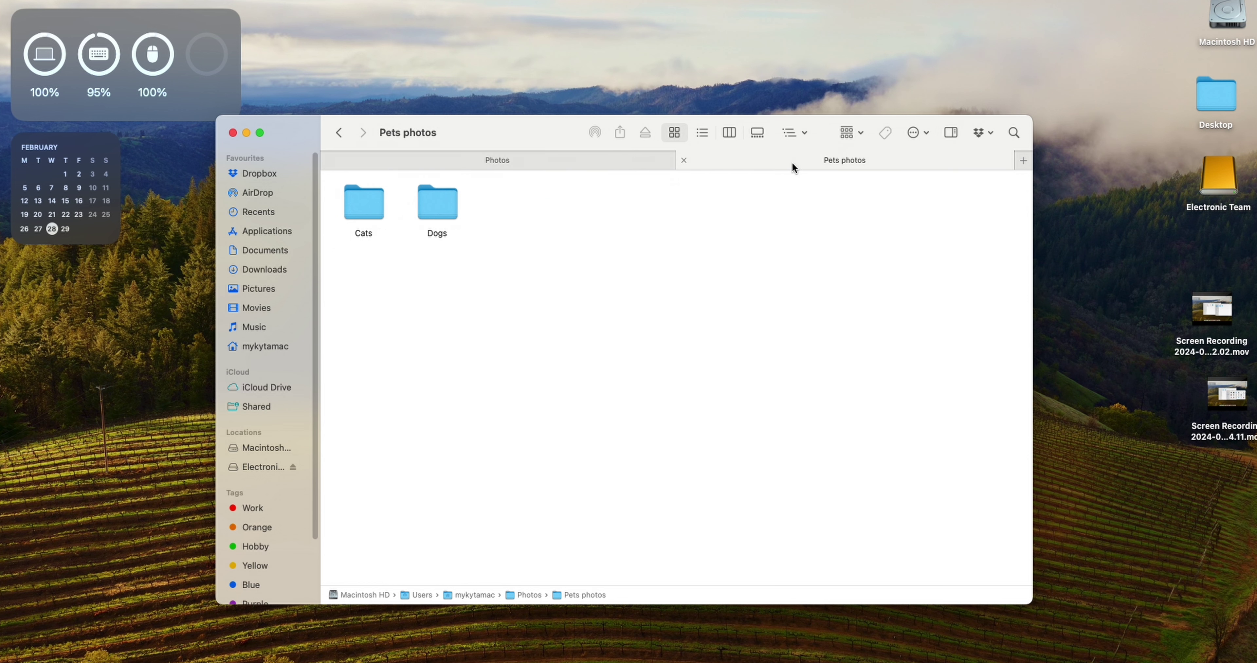
left_click(555, 163)
right_click(521, 213)
left_click(560, 217)
- Open the Dogs folder in a separate window, move it aside, and bring Photos forward
right_click(430, 197)
left_click(456, 212)
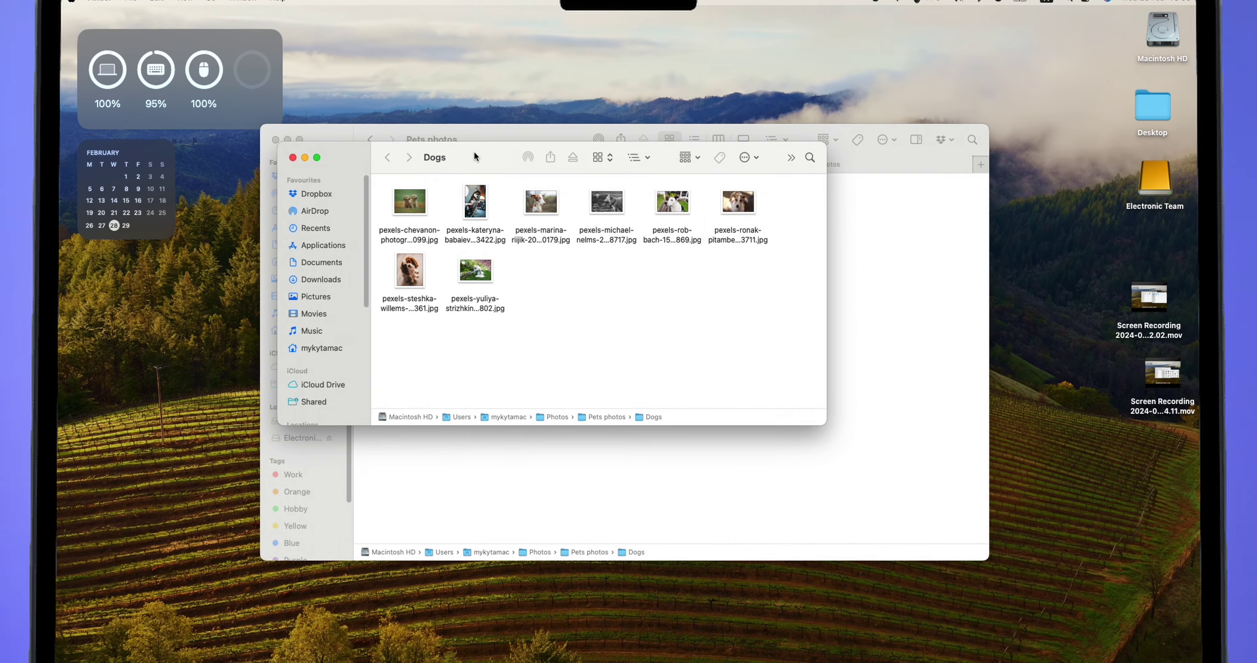
left_click_drag(475, 156, 754, 286)
left_click(546, 165)
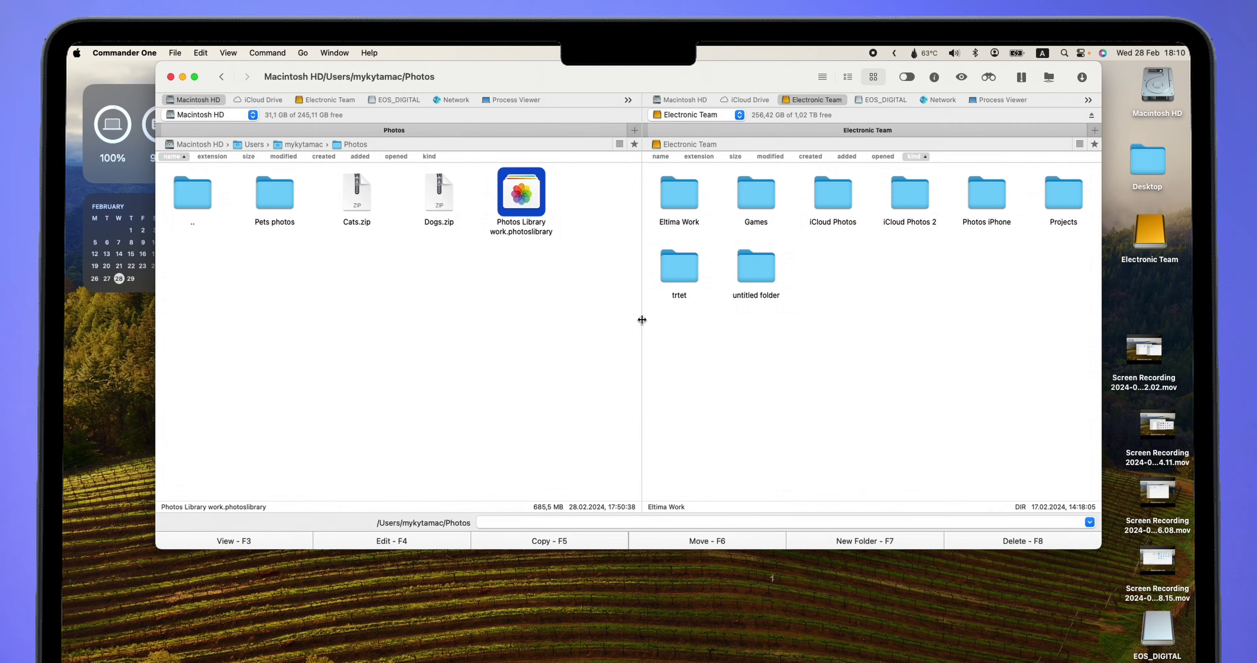
- Show EOS_DIGITAL in the right panel and copy Dogs.zip onto it with F5
mouse_move(642, 319)
left_mouse_down()
mouse_move(662, 316)
mouse_move(591, 317)
mouse_move(642, 317)
mouse_move(630, 318)
left_mouse_up()
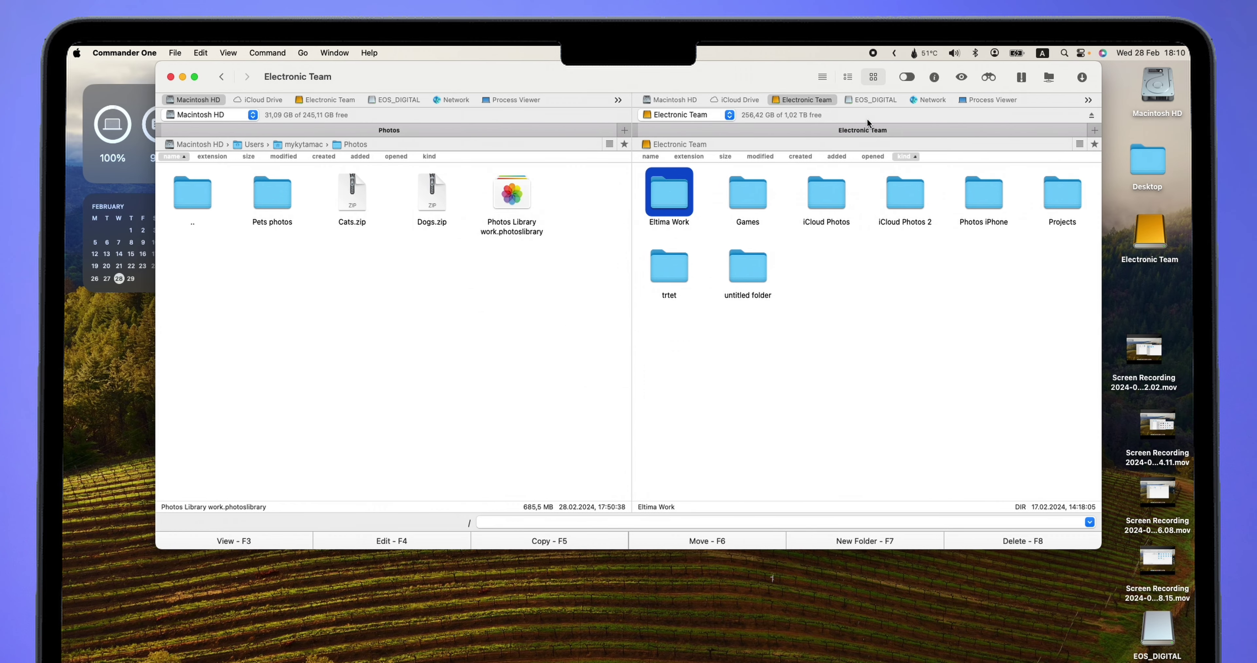
left_click(874, 100)
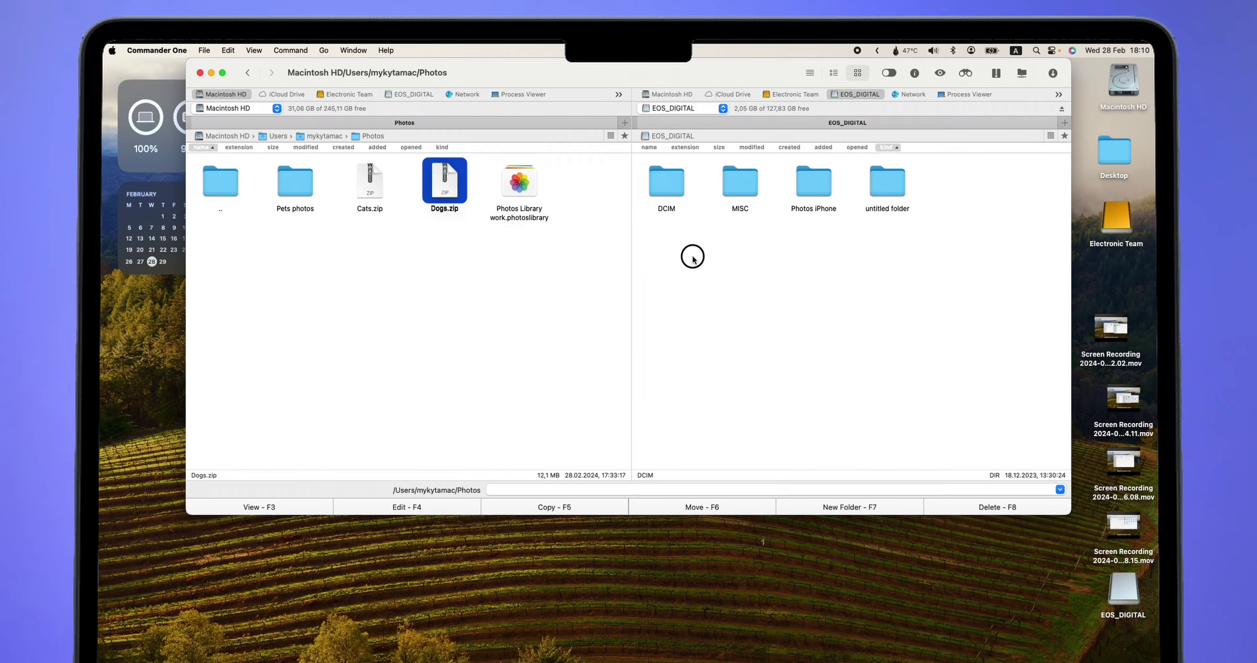
key("F5")
left_click(708, 264)
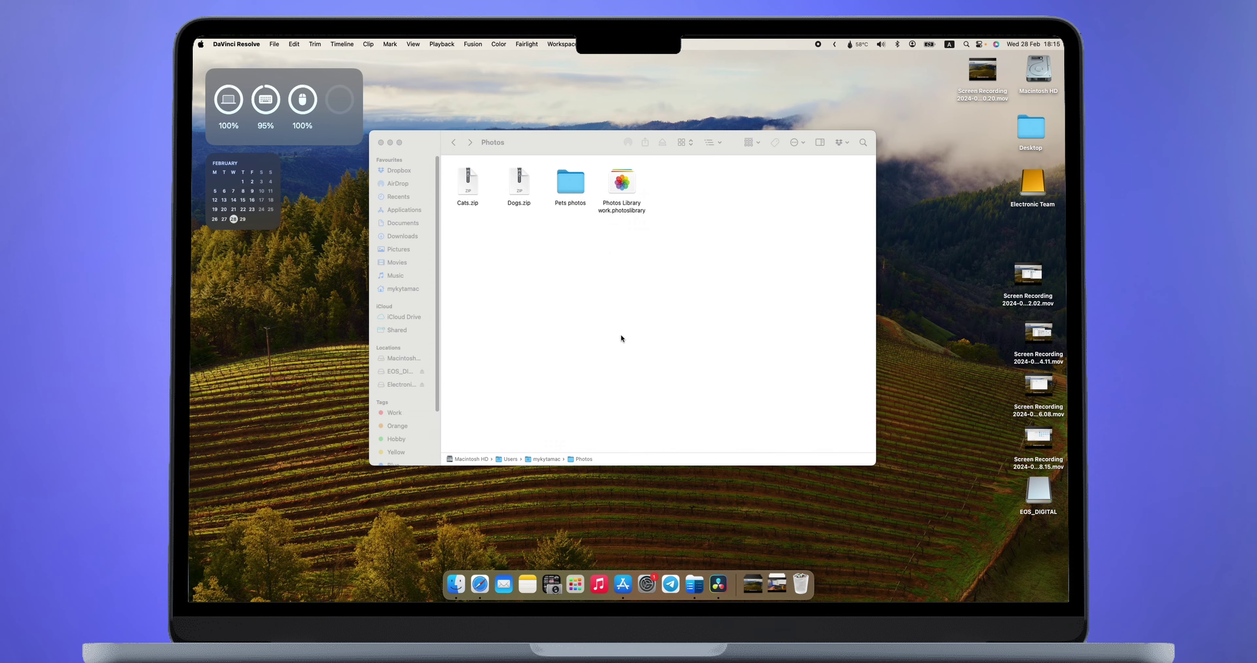
- Extract Cats.zip and Dogs.zip, then drag Dogs photos.jpg out of the Cats folder
left_click(623, 331)
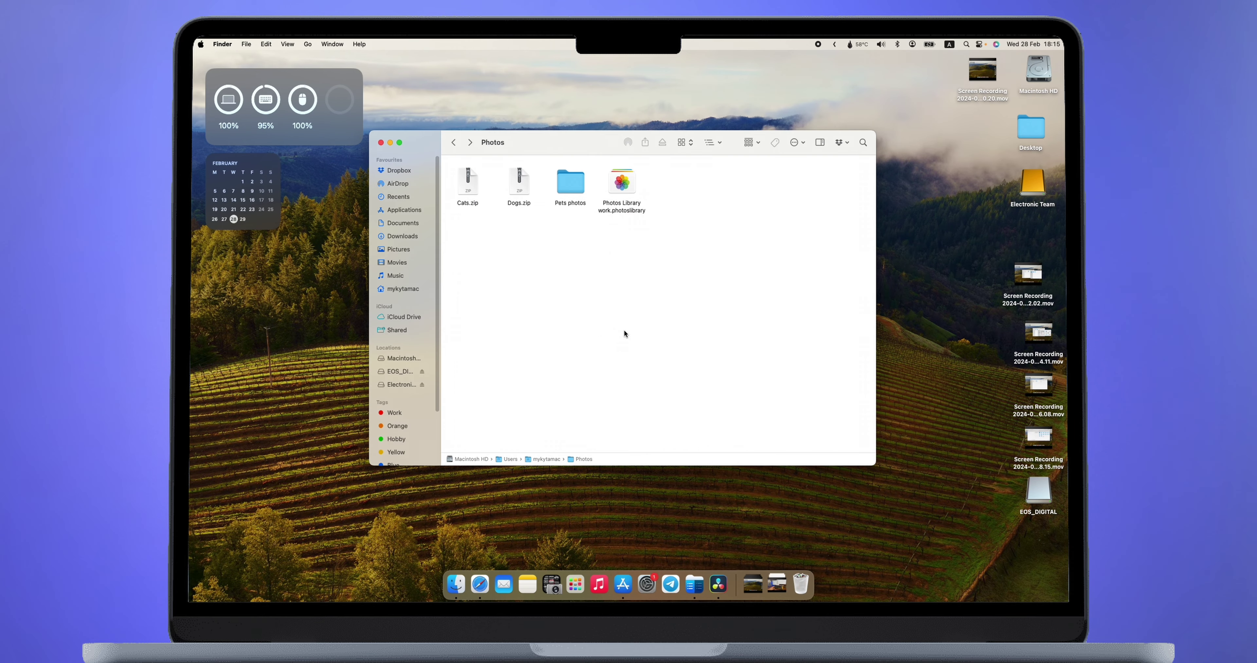
double_click(462, 184)
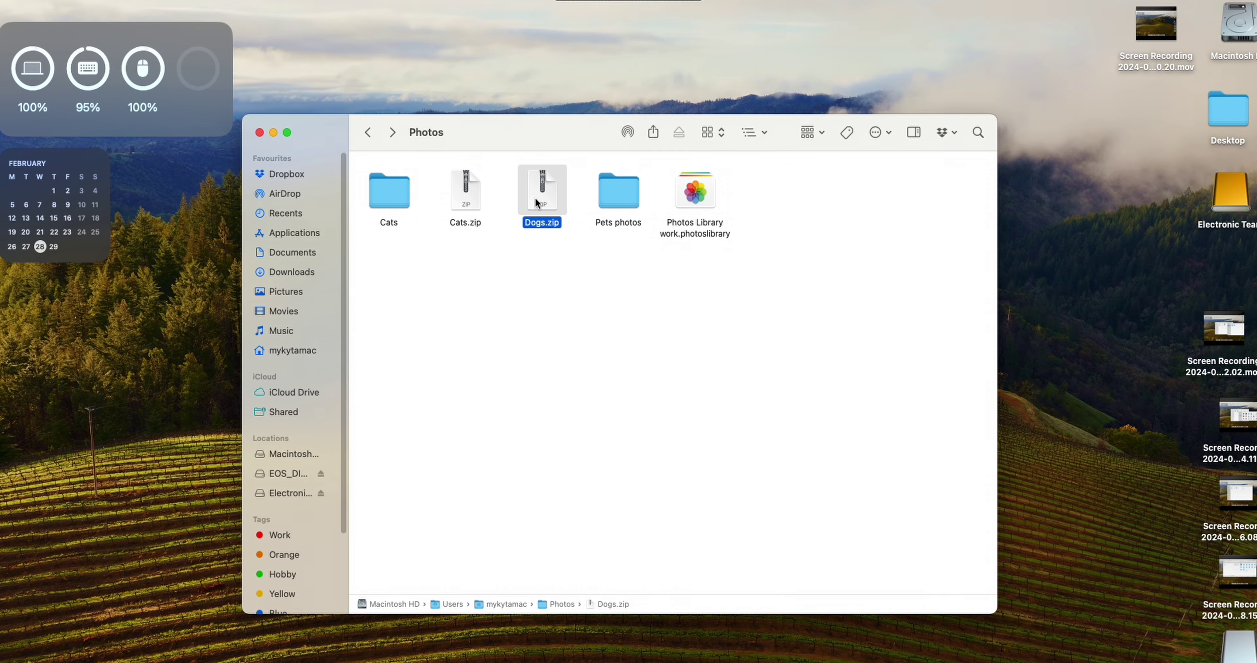
double_click(535, 197)
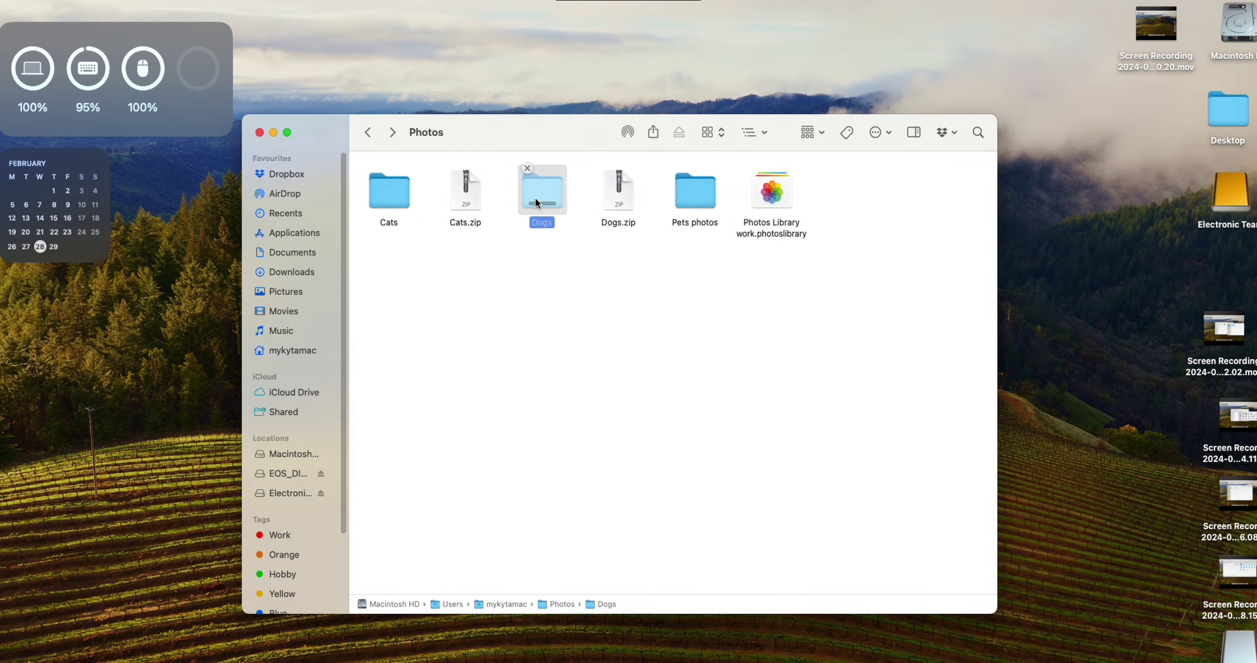
double_click(547, 229)
left_click(374, 135)
left_click(376, 138)
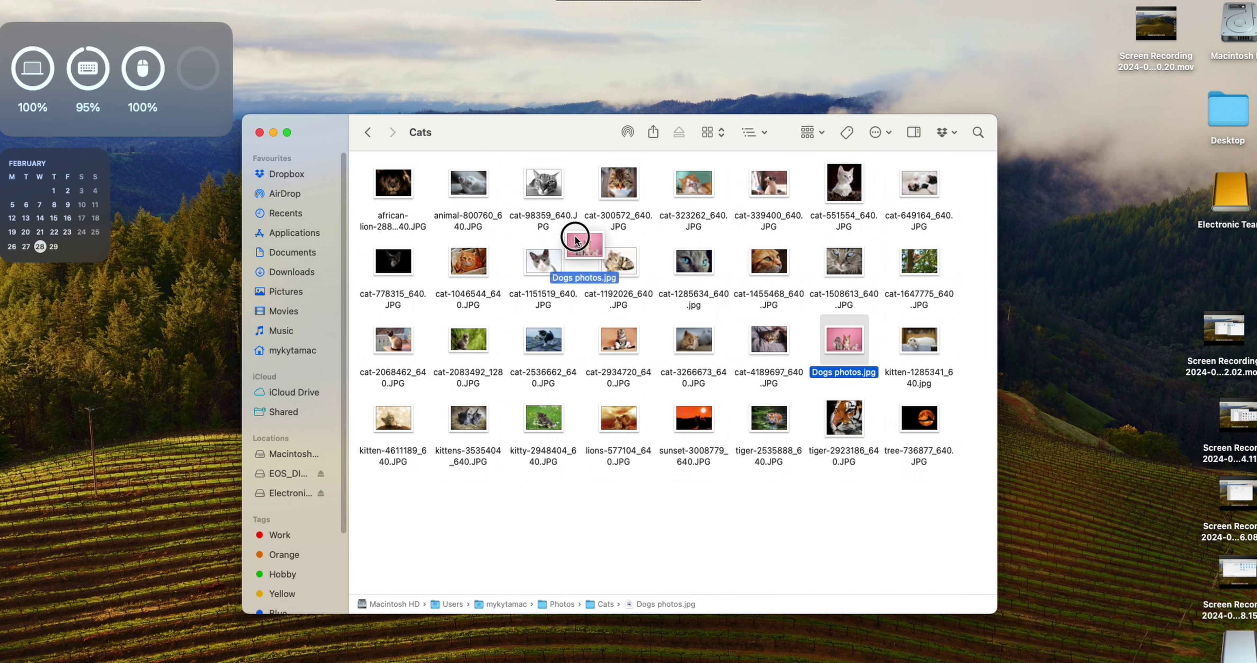
left_click_drag(368, 130, 368, 131)
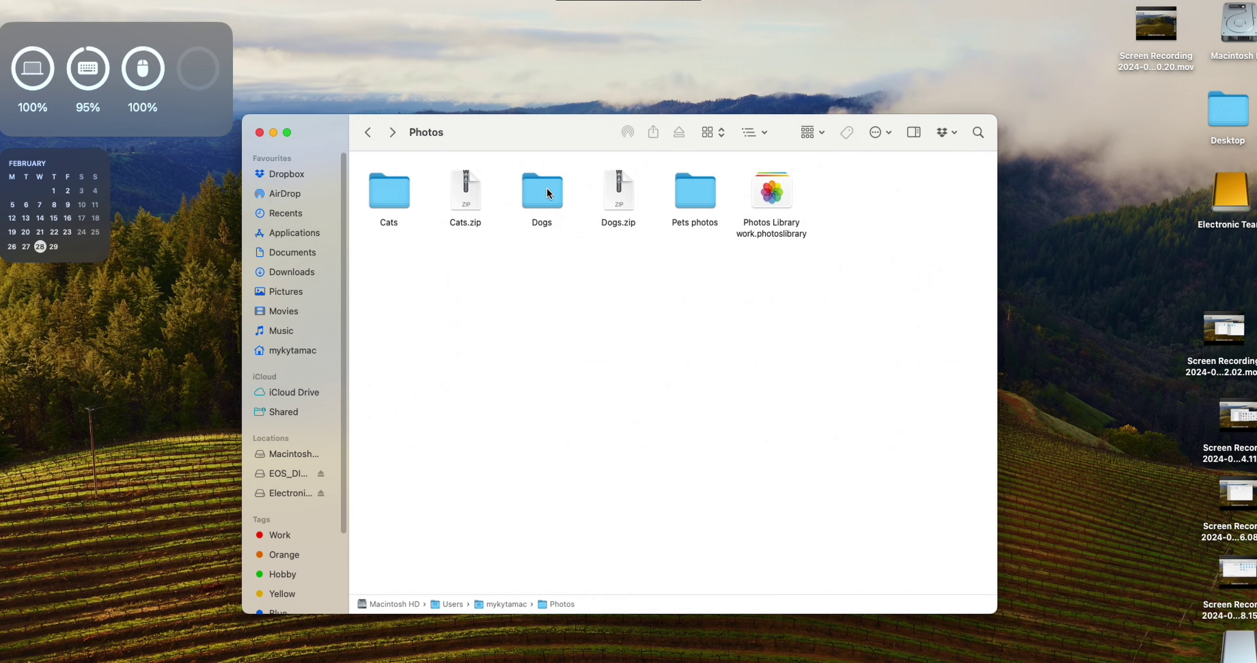
- Compress the Dogs and Cats folders into Dogs 2.zip and Cats 2.zip
right_click(545, 200)
left_click(603, 299)
right_click(391, 188)
left_click(468, 289)
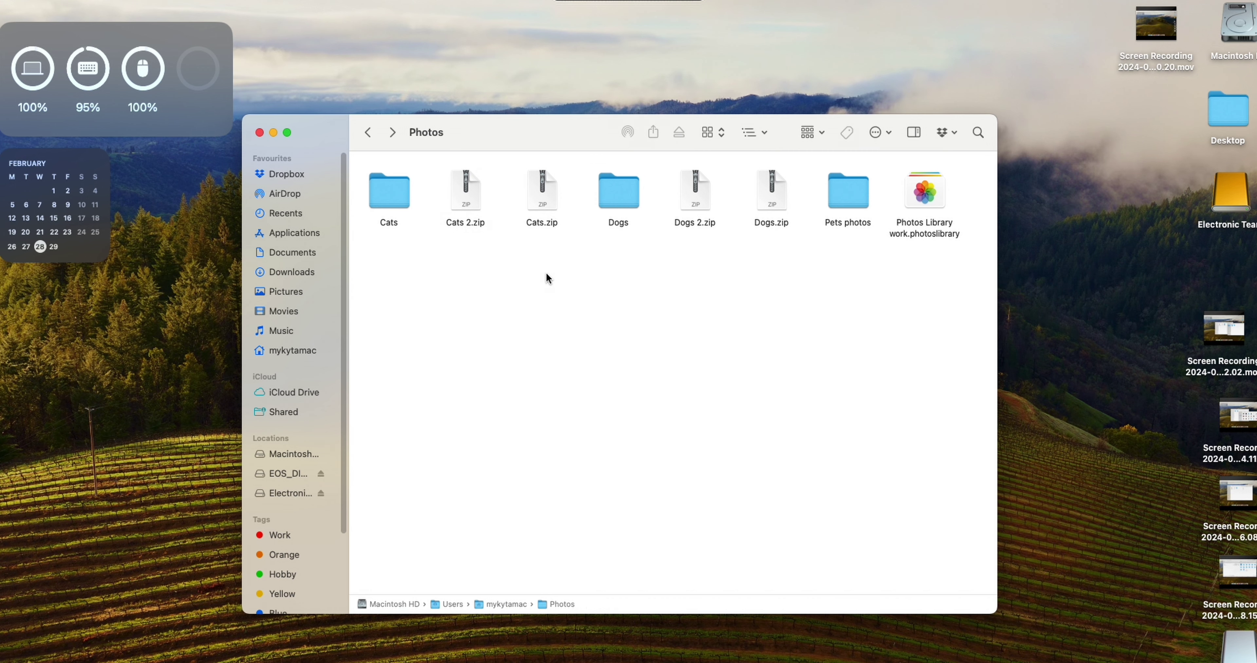
left_click(618, 193)
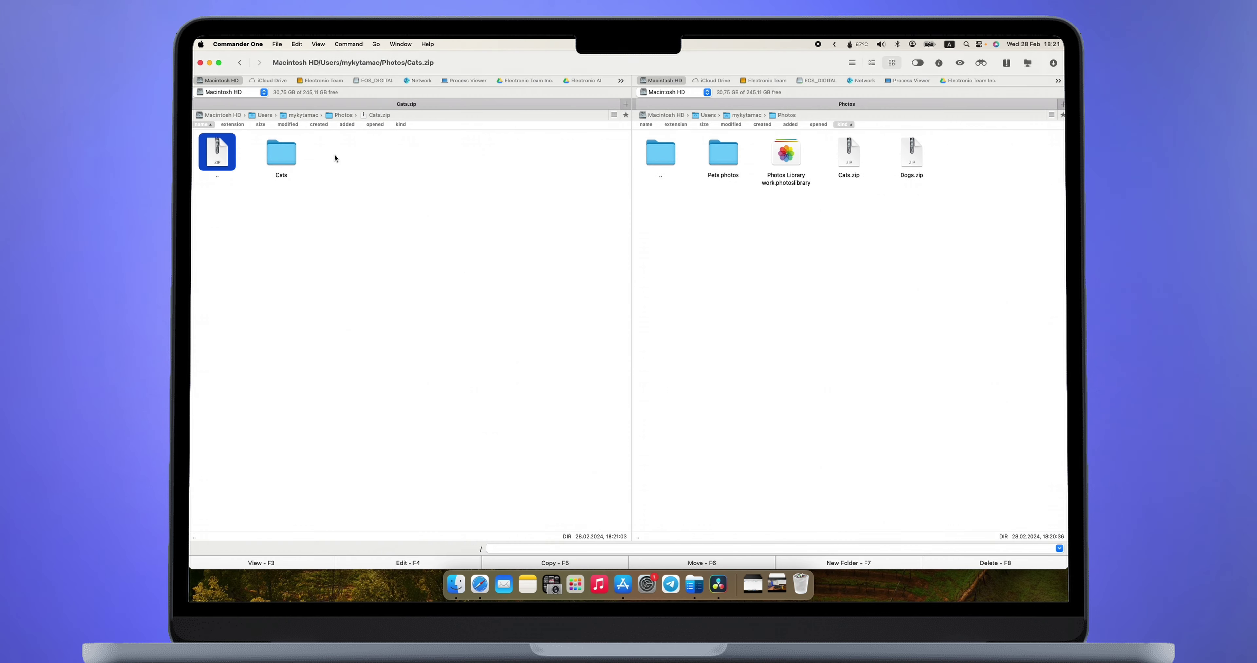
- Open the Cats folder inside Cats.zip and preview Dogs photos.jpg
double_click(292, 156)
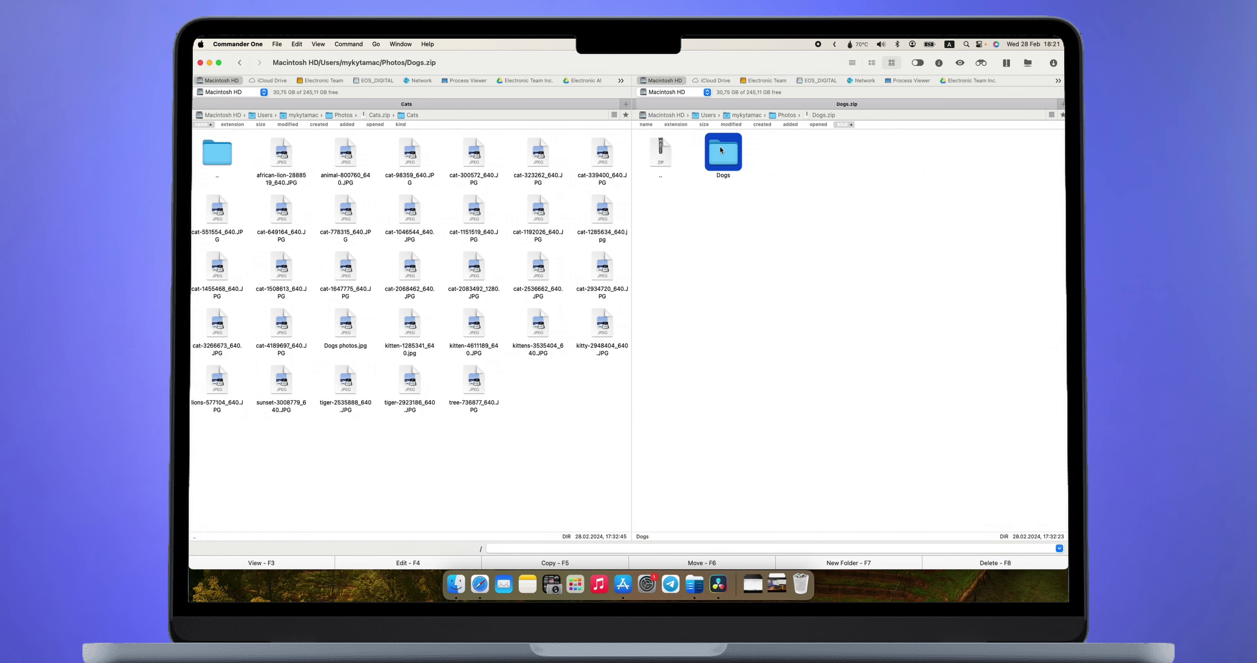
left_click(345, 323)
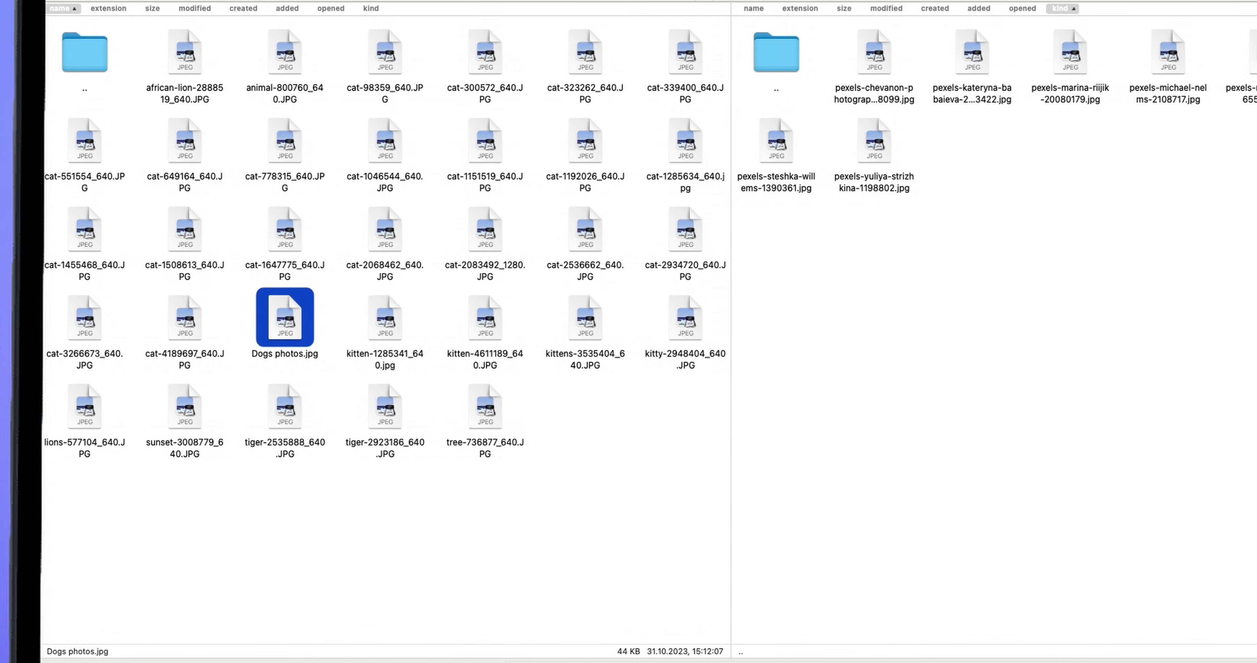
key("space")
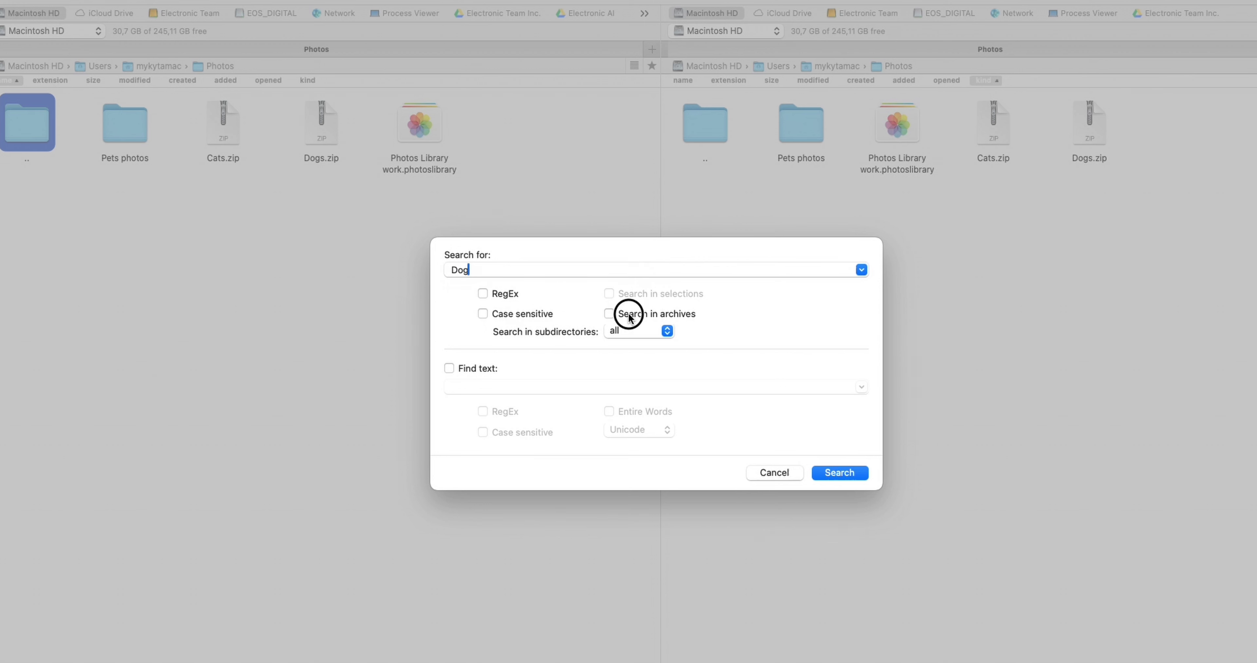
- Run the 'Dog' search including archives and select the Dogs folder found in Dogs.zip
left_click(829, 472)
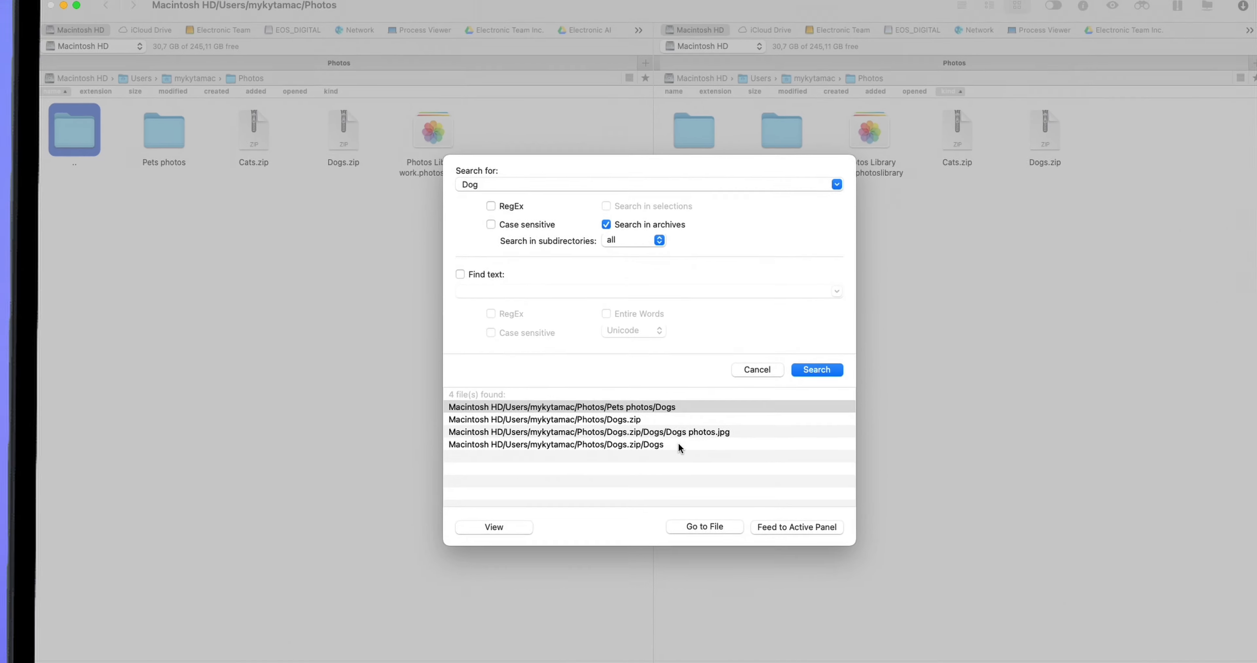
left_click(679, 445)
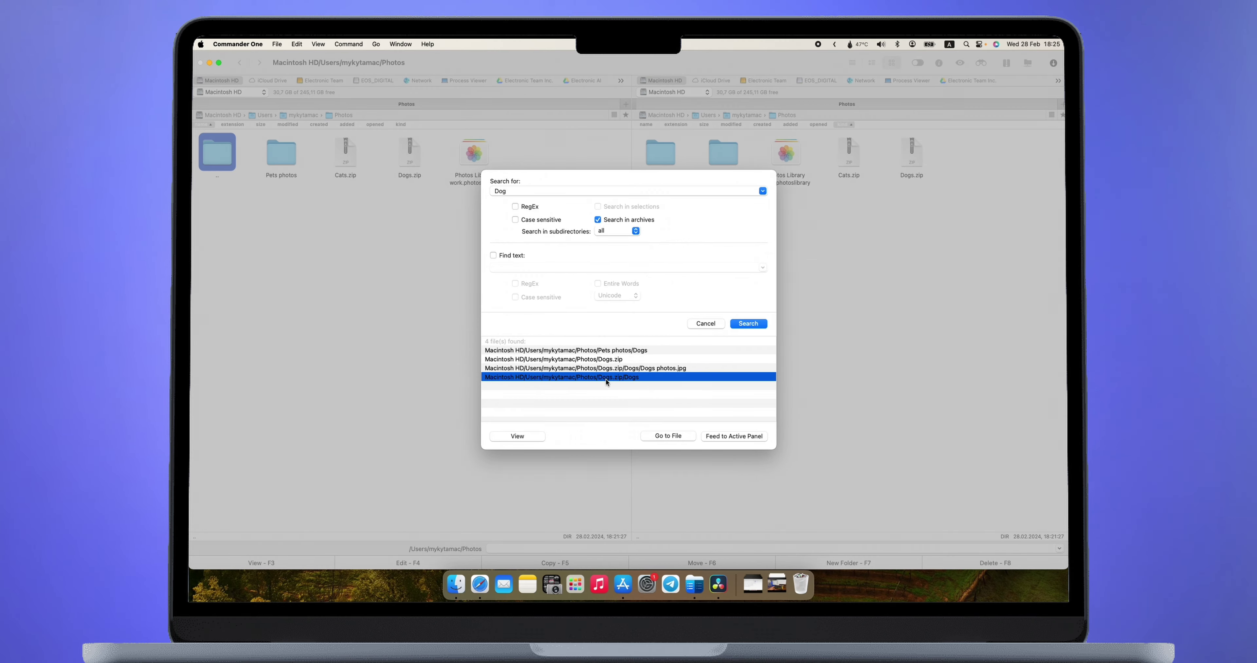